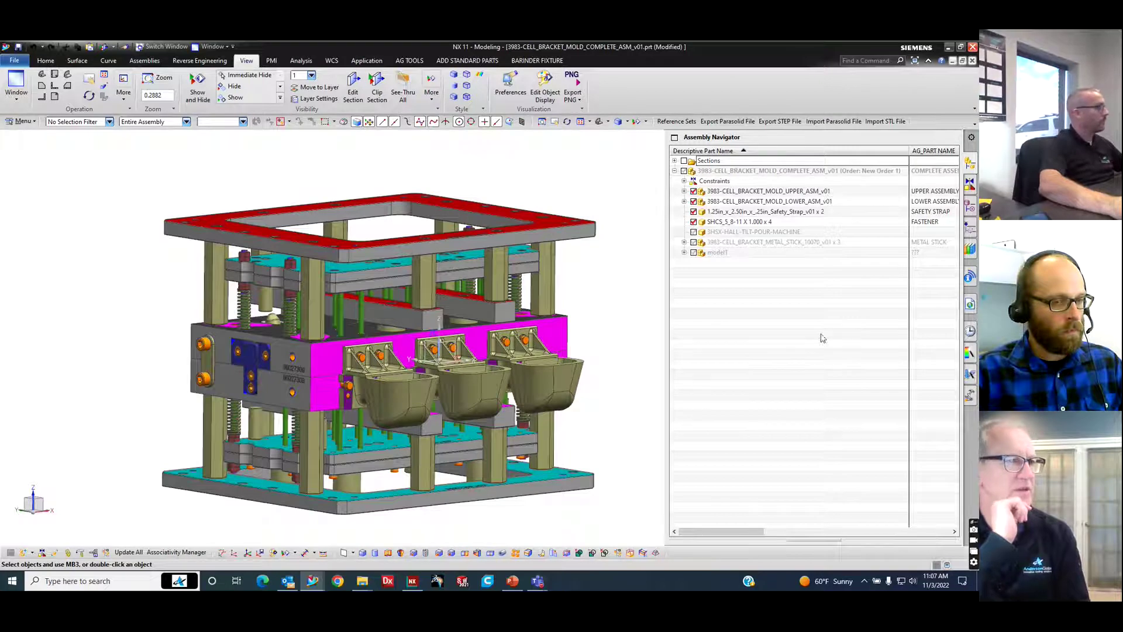
# Display only the metal stick components by hiding the upper assembly, lower assembly, safety straps and SHCS fasteners, and set the selection filter to View
pyautogui.click(693, 191)
pyautogui.click(694, 201)
pyautogui.click(694, 211)
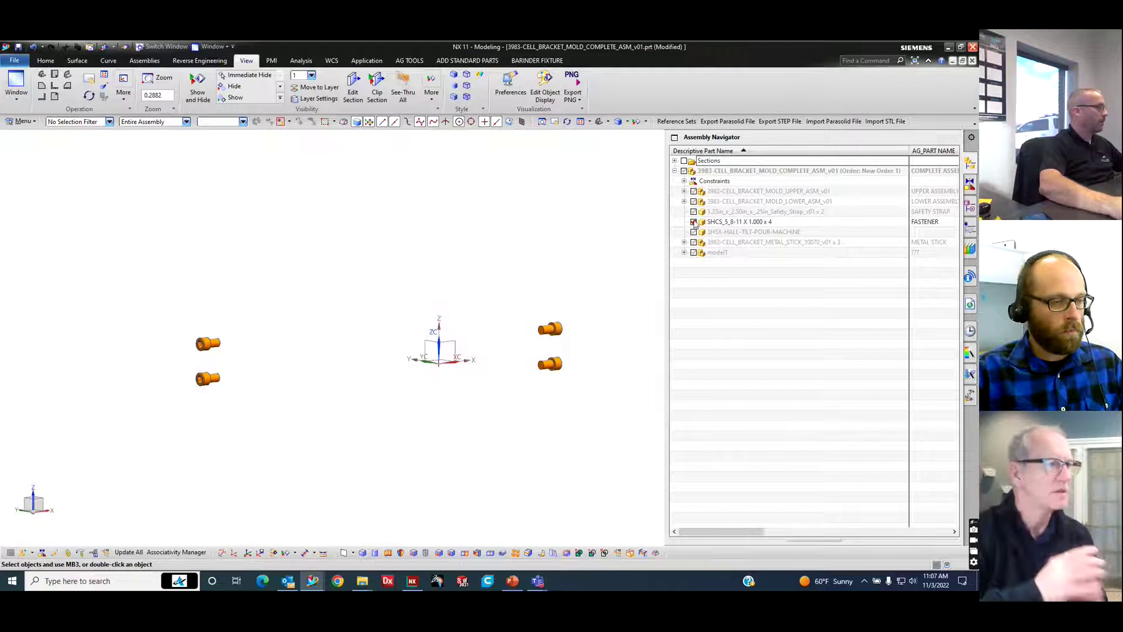
pyautogui.press('Home')
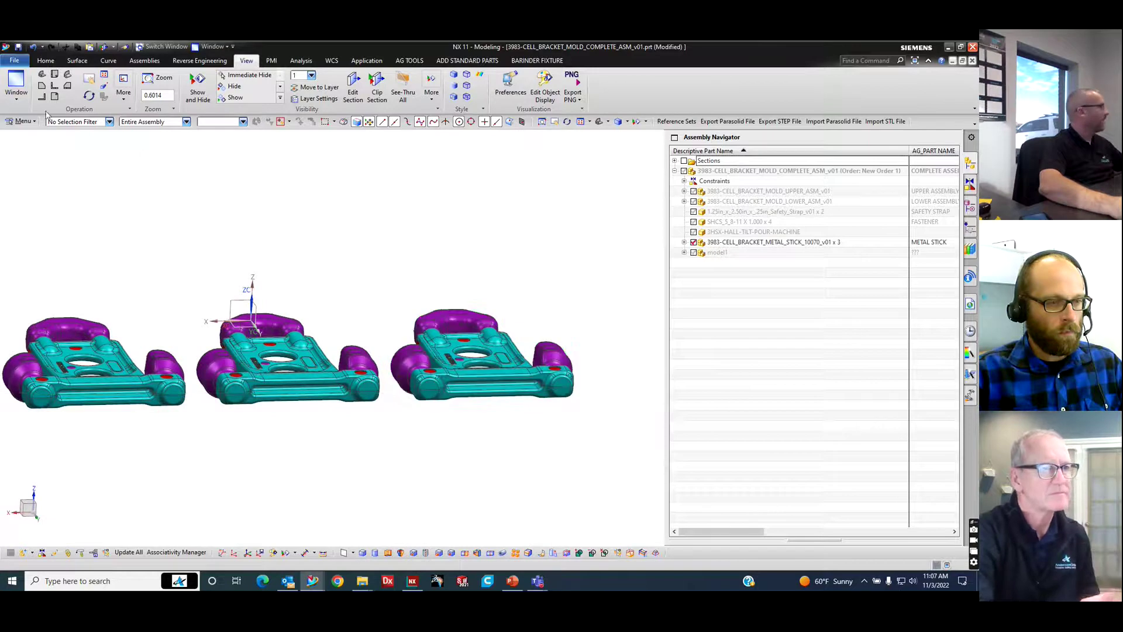
pyautogui.click(65, 121)
pyautogui.click(65, 288)
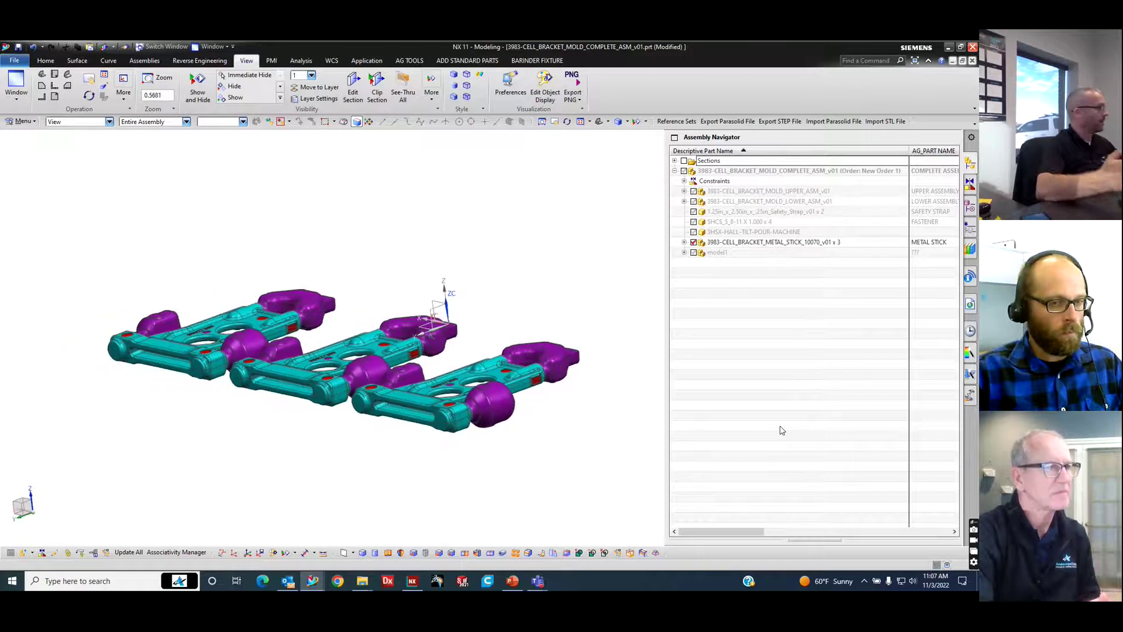
# Show the lower mold assembly with the metal sticks, and replace both with the upper mold assembly alone
pyautogui.click(694, 202)
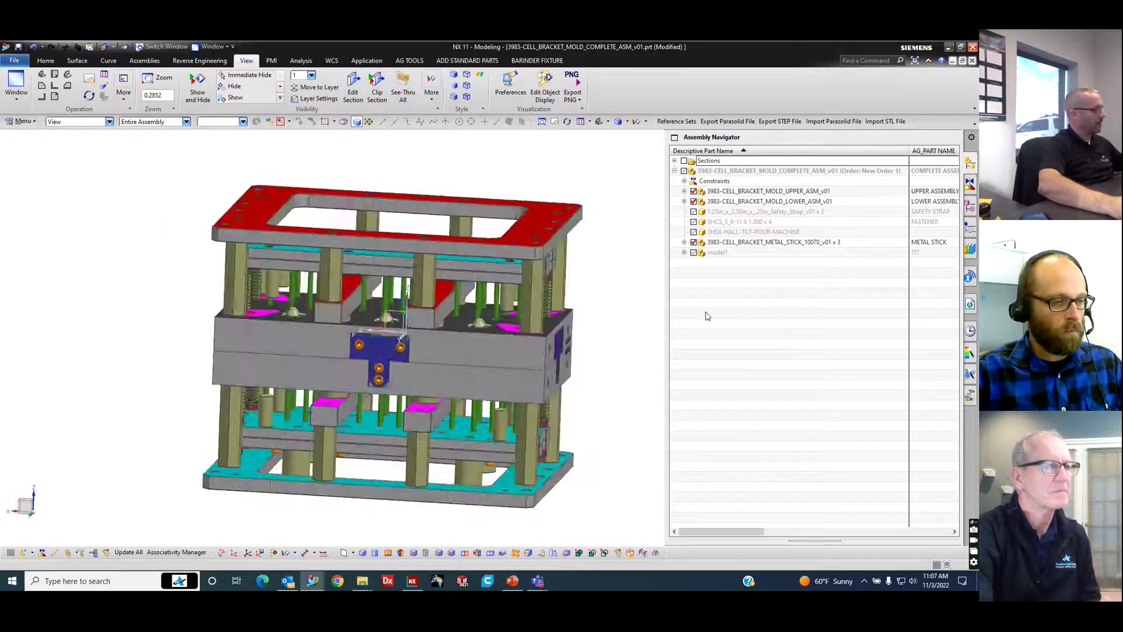
pyautogui.click(694, 191)
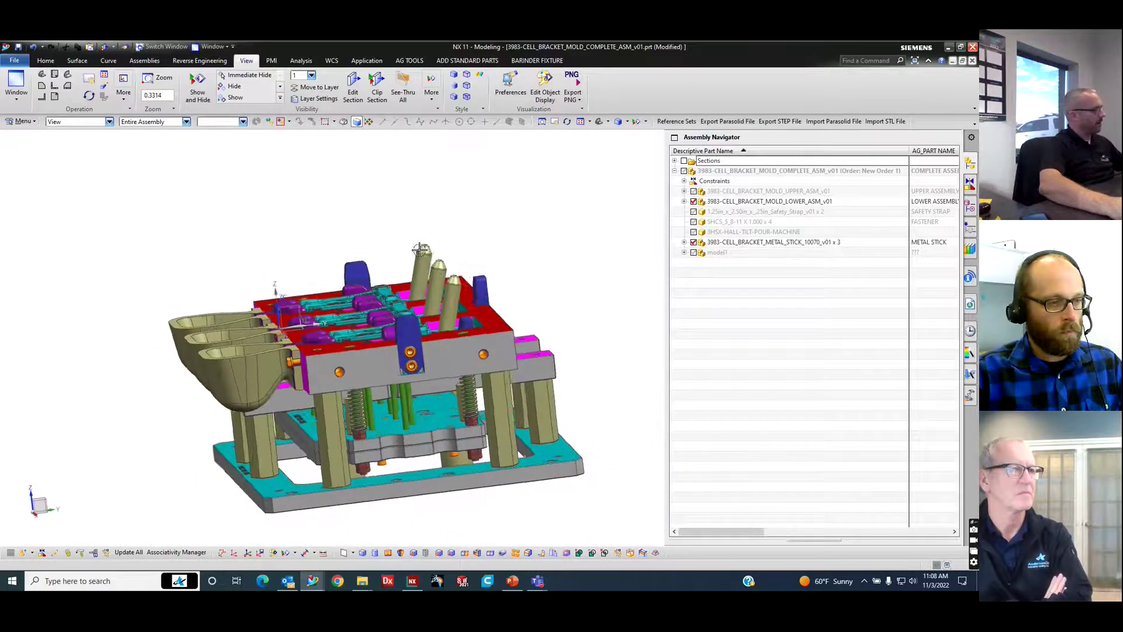
pyautogui.click(694, 201)
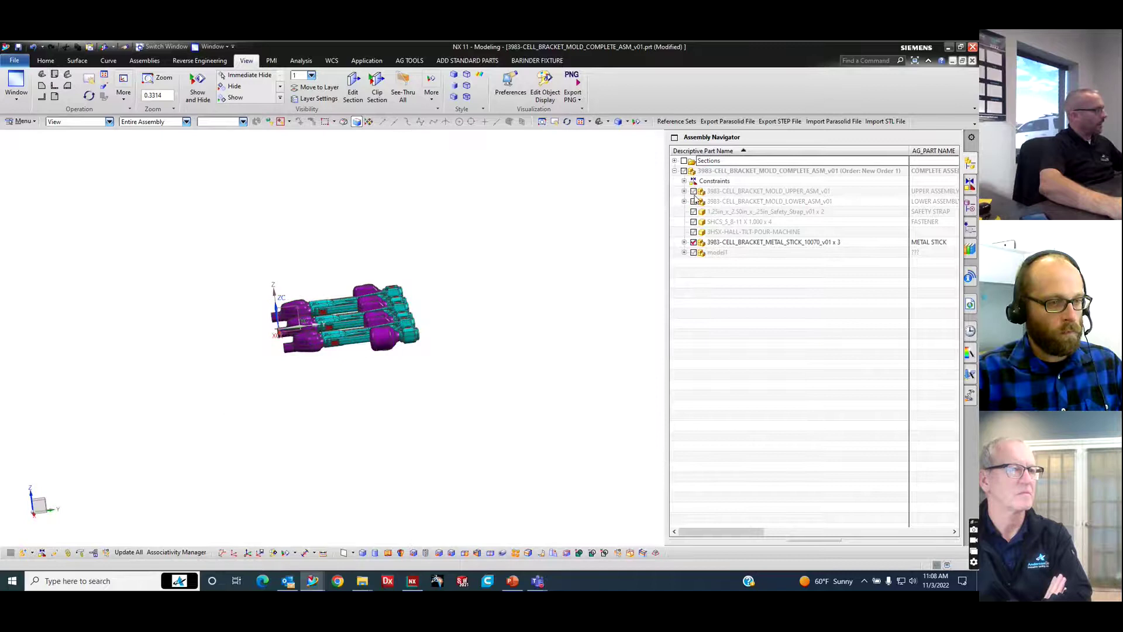
pyautogui.click(693, 192)
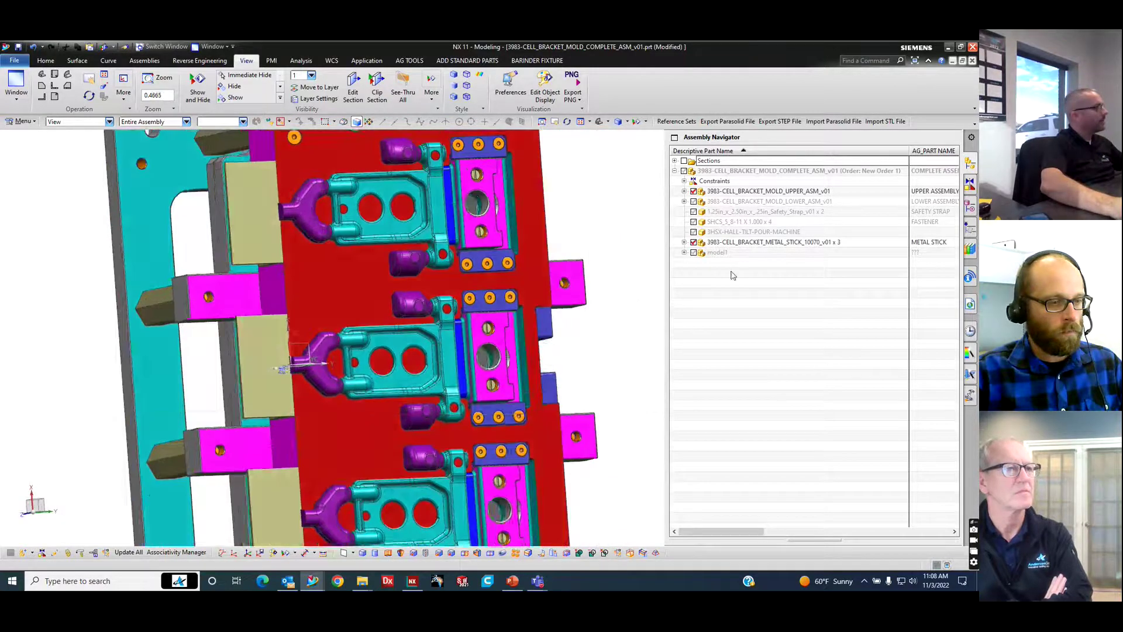
pyautogui.click(693, 242)
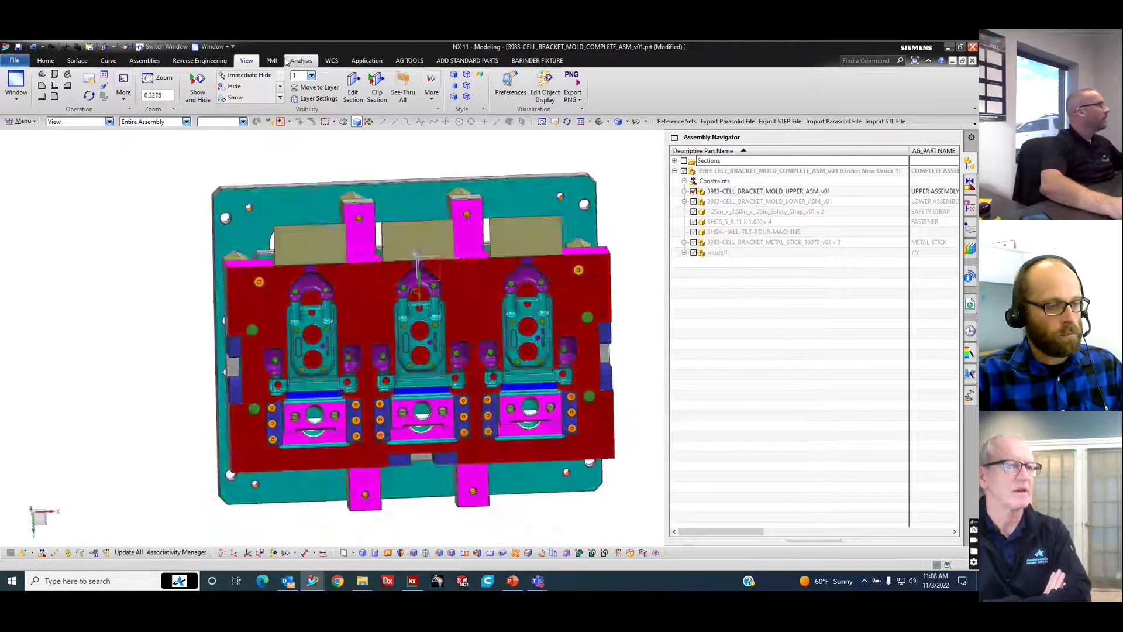
# Switch to model1.prt, which holds the cam lock pin and the slide, and view it straight from the side
pyautogui.click(215, 48)
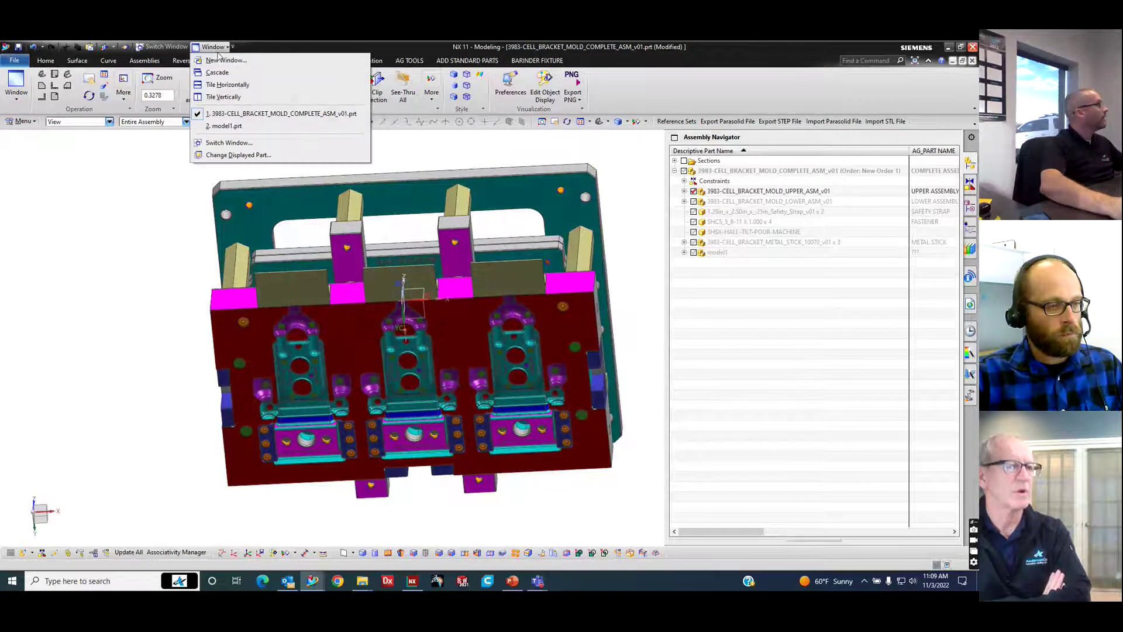
pyautogui.click(225, 127)
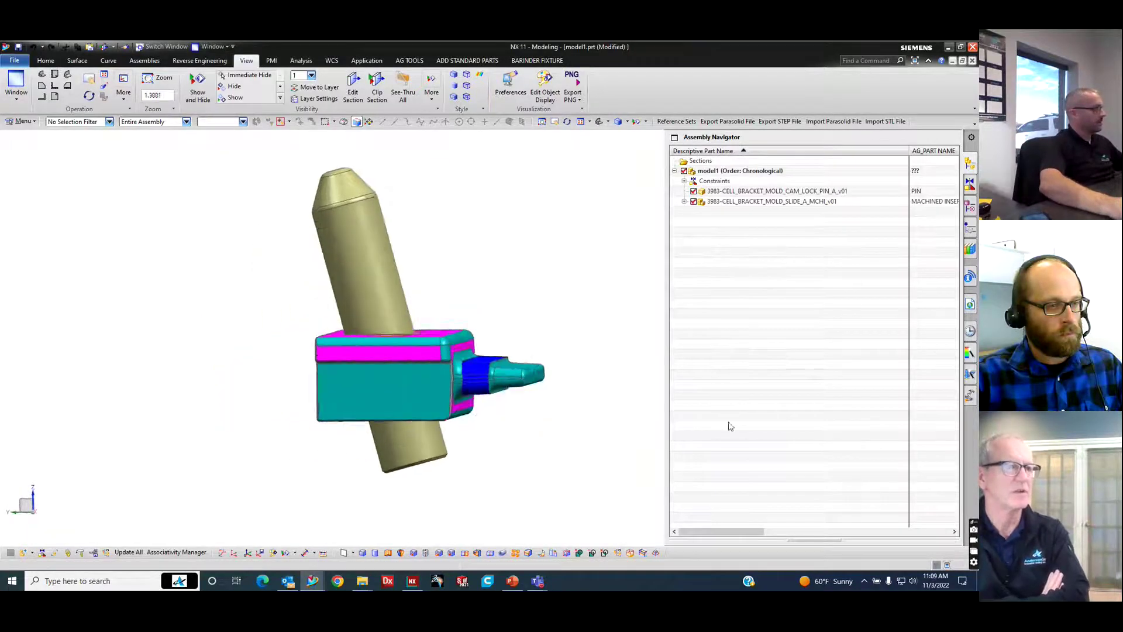
pyautogui.press('F8')
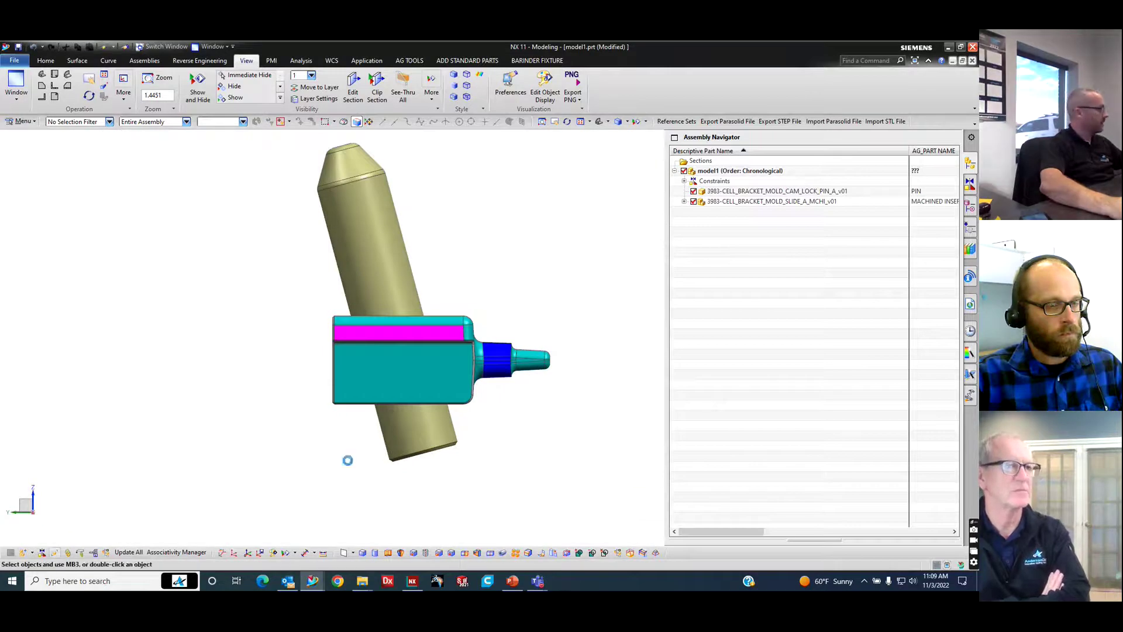
# Move the cam lock pin down along ZC in repeated -6.35 increments until it is completely out of the slide
pyautogui.hotkey('ctrl', 't')
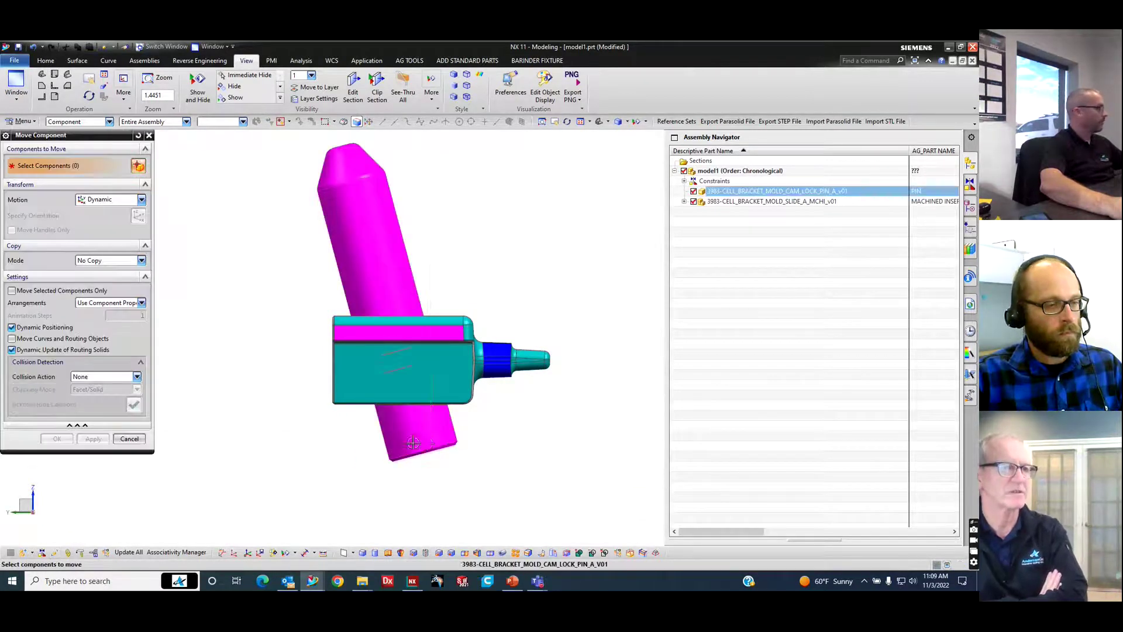
pyautogui.click(433, 439)
pyautogui.click(90, 221)
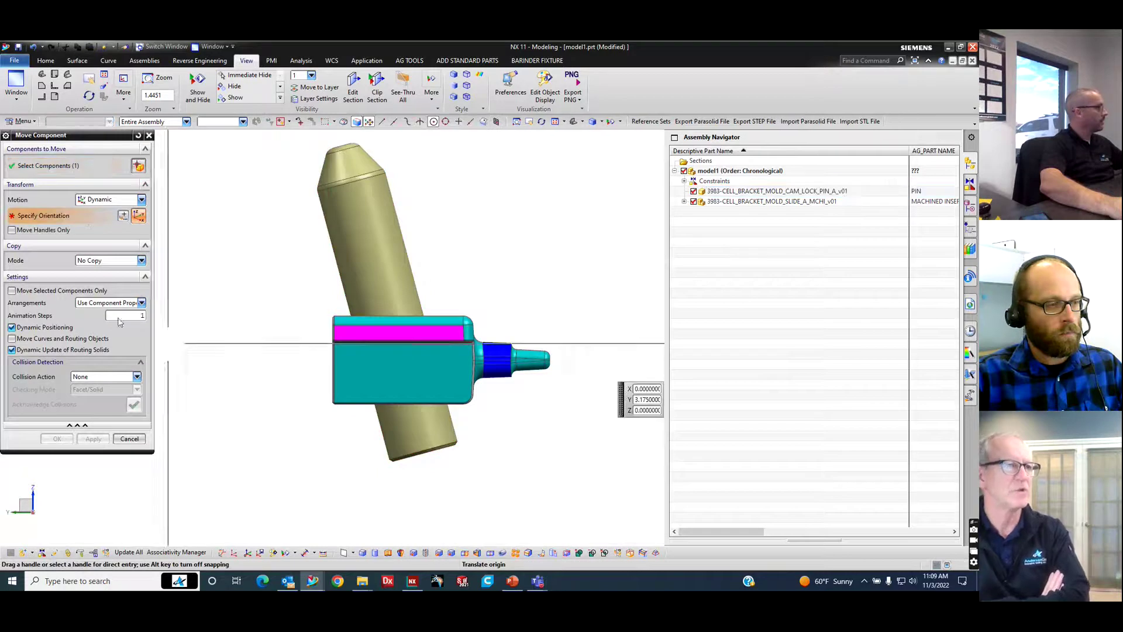
pyautogui.scroll(-5, 564, 381)
pyautogui.click(580, 303)
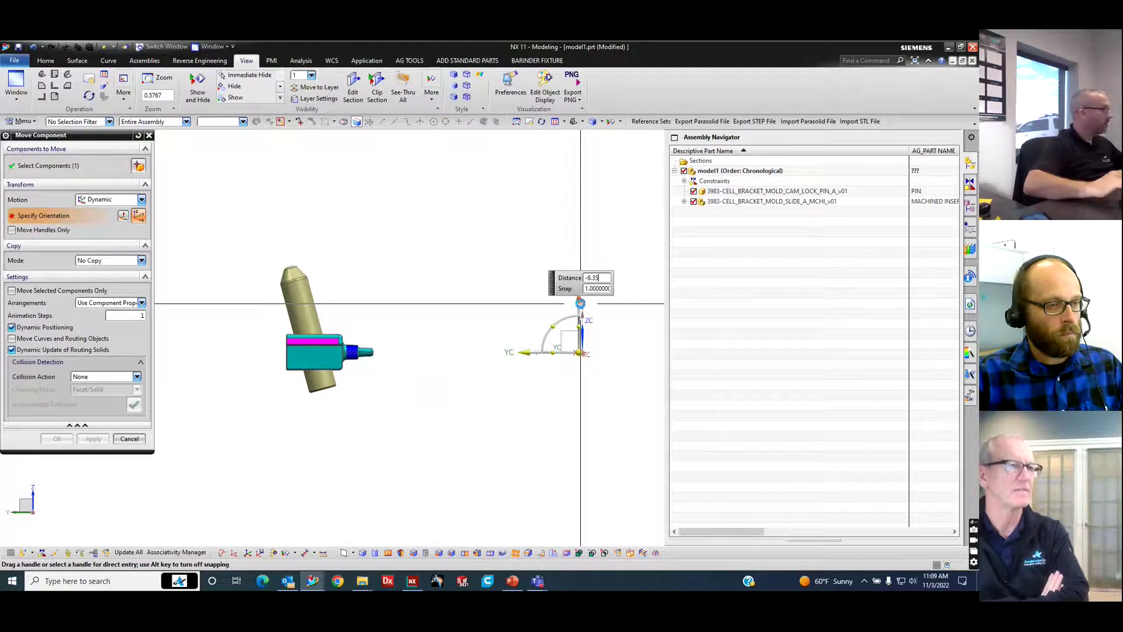
pyautogui.press('Return')
pyautogui.press('Return')
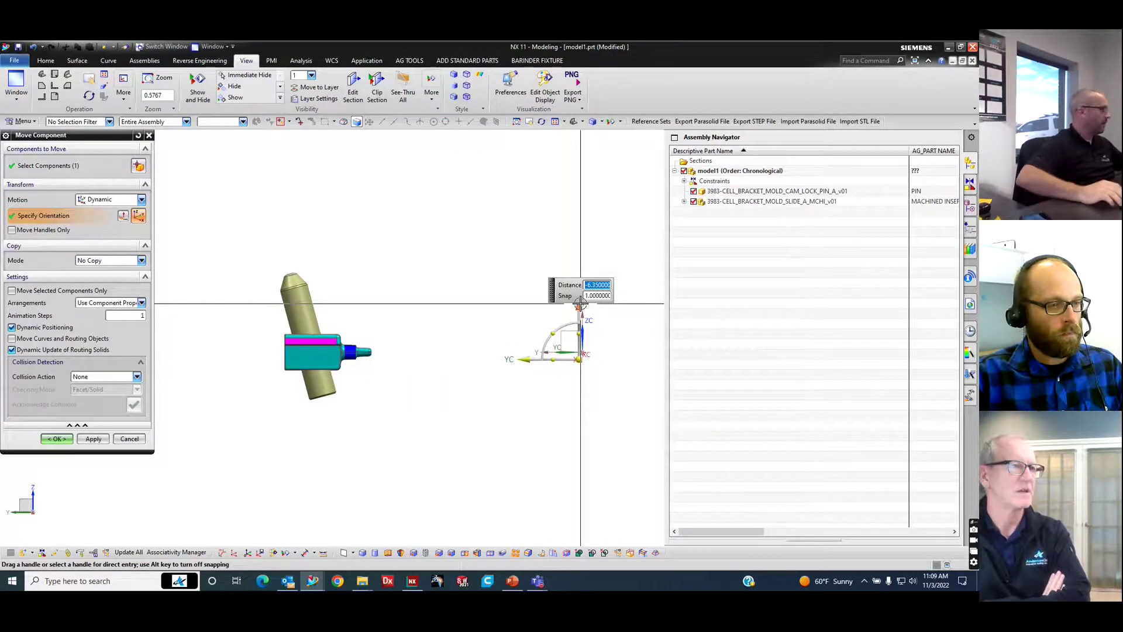
pyautogui.press('Return')
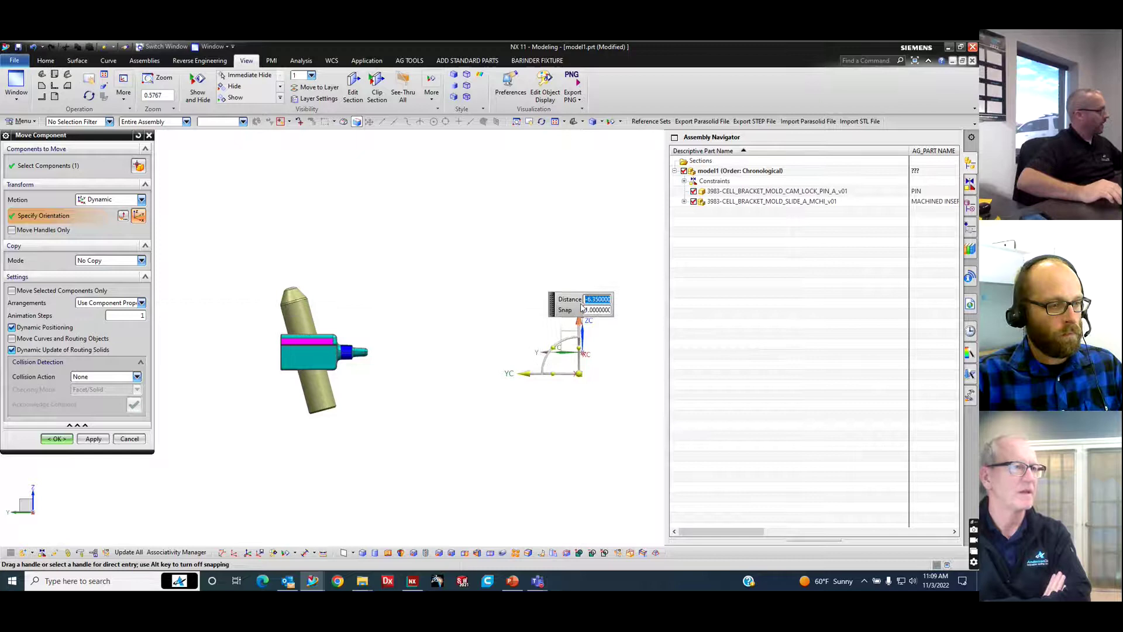
pyautogui.press('Return')
pyautogui.press('Return')
pyautogui.press('Return')
pyautogui.press('Return')
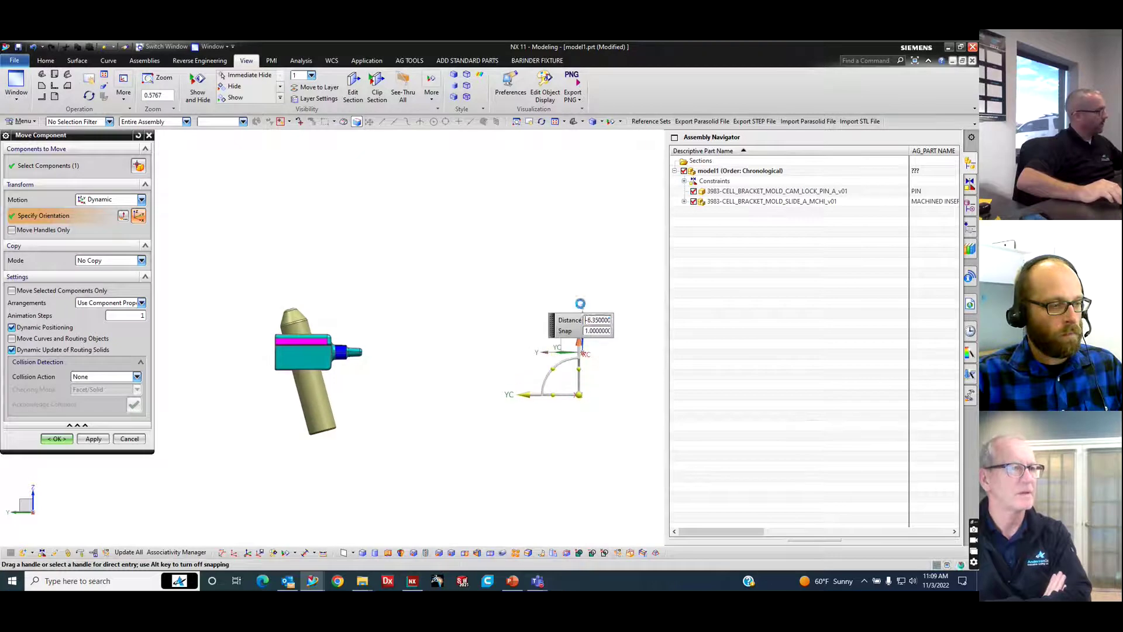
pyautogui.press('Return')
pyautogui.press('Return')
pyautogui.press('Return')
pyautogui.press('Return')
pyautogui.press('Return')
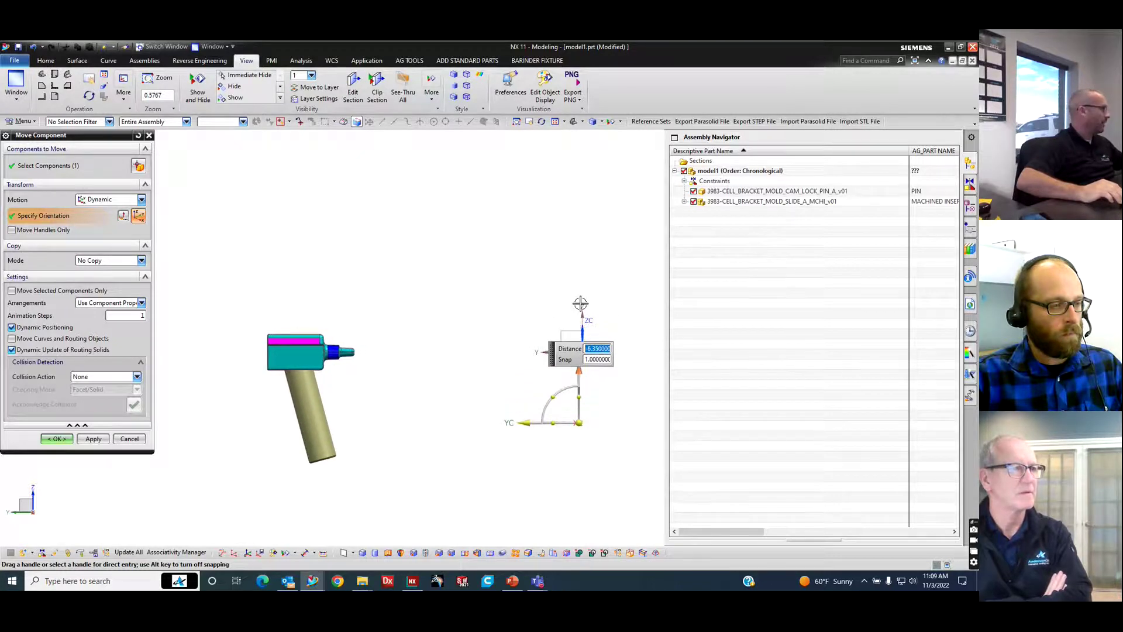
pyautogui.press('Return')
pyautogui.press('Return')
pyautogui.press('Return')
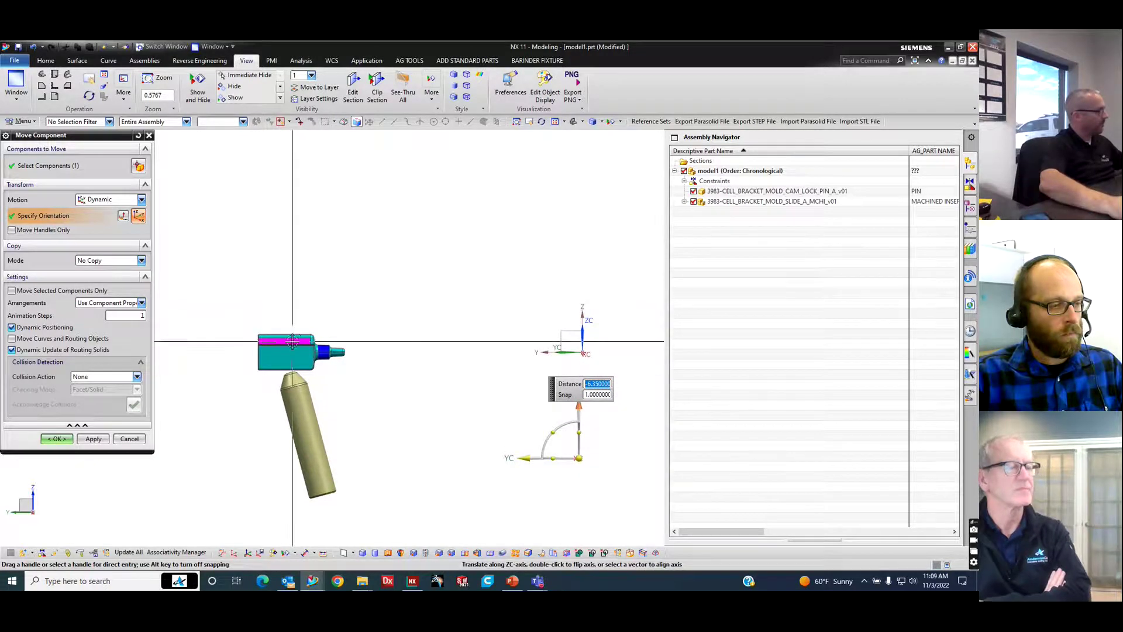
pyautogui.click(56, 439)
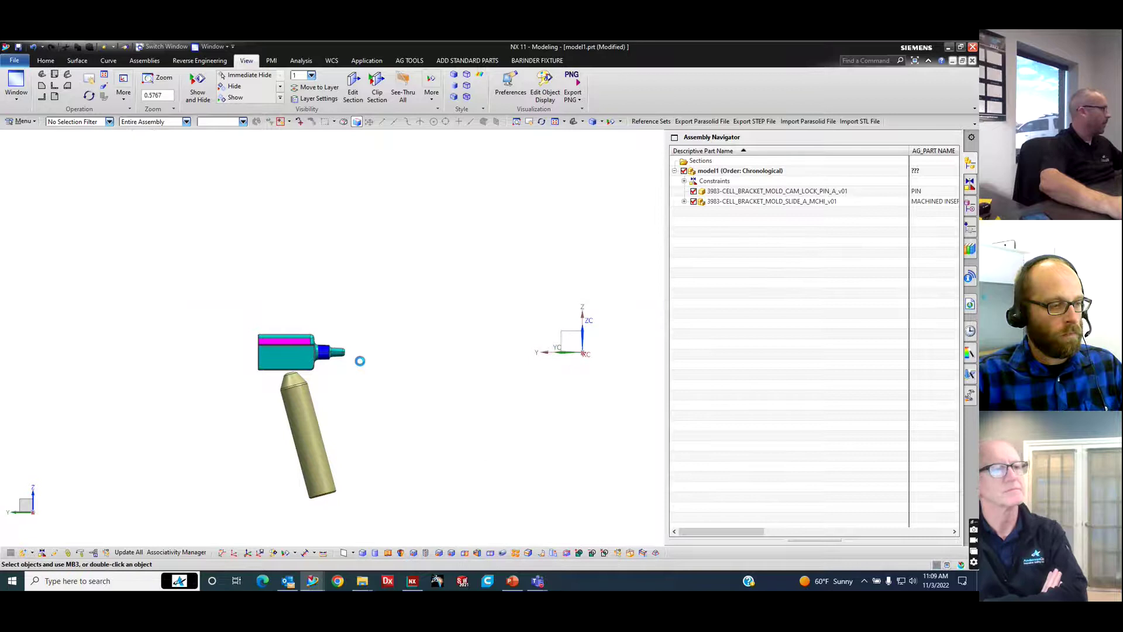
# Switch back to 3983-CELL_BRACKET_MOLD_COMPLETE_ASM_v01.prt and examine the upper mold half's cavities and slides from several directions
pyautogui.click(213, 47)
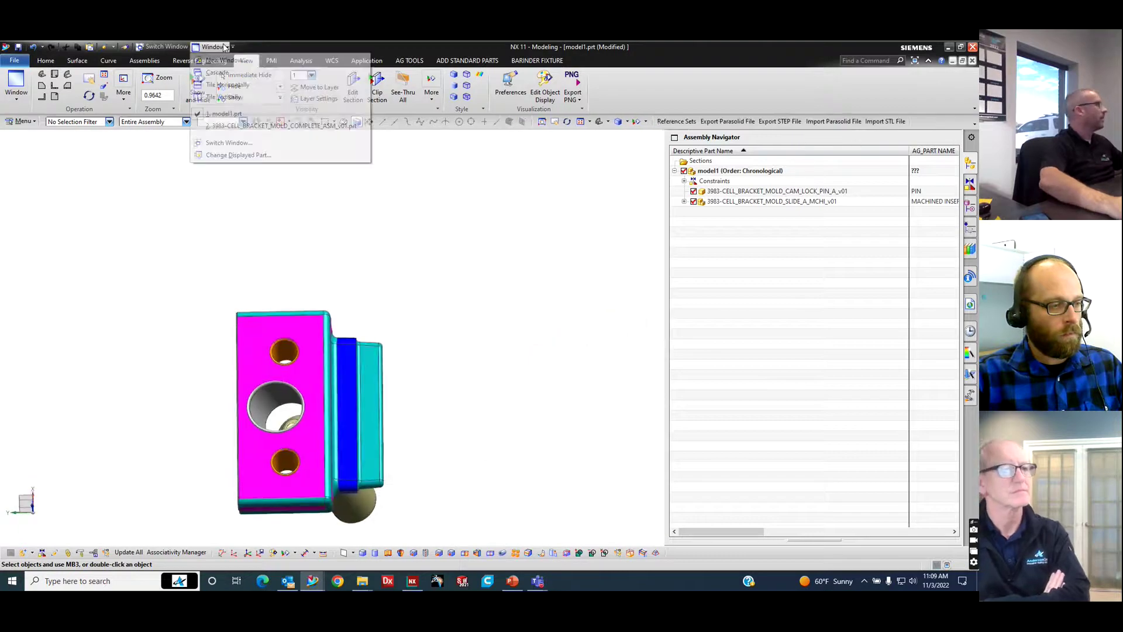
pyautogui.click(252, 125)
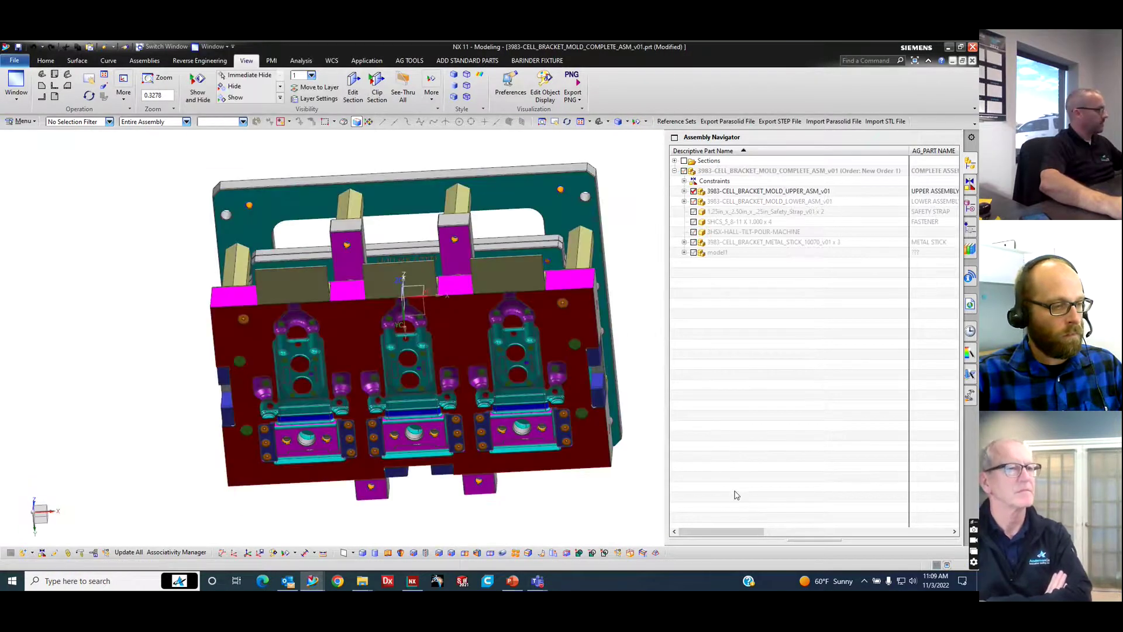
pyautogui.moveTo(635, 468); pyautogui.dragTo(639, 392)
pyautogui.scroll(2, 585, 397)
pyautogui.moveTo(567, 412); pyautogui.dragTo(706, 438)
pyautogui.press('Home')
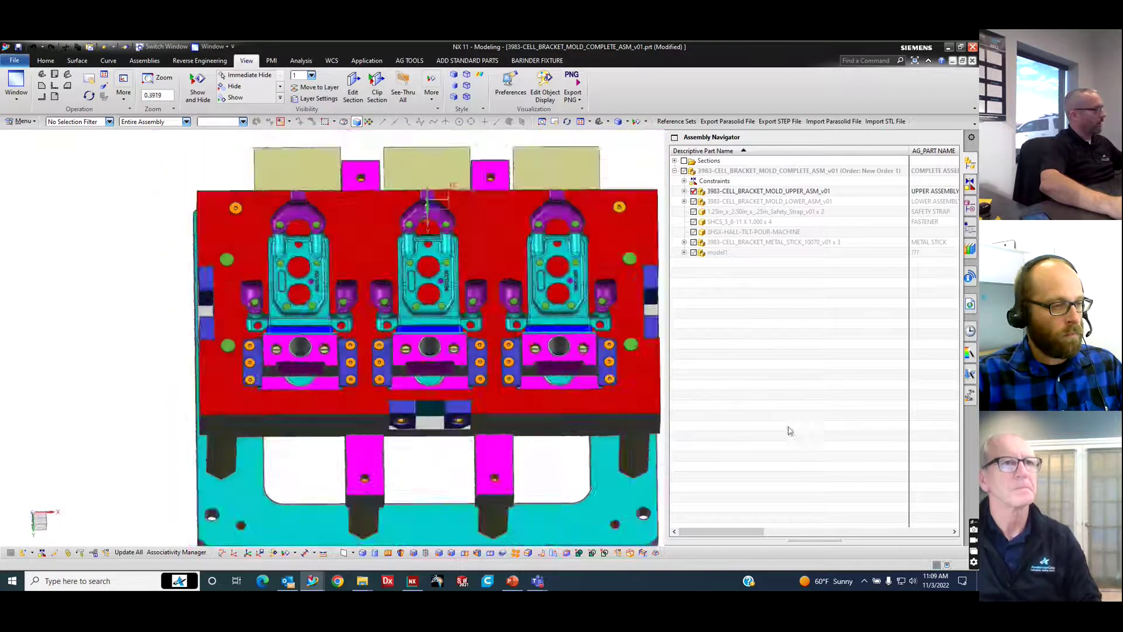
pyautogui.hotkey('ctrl', 'alt', 't')
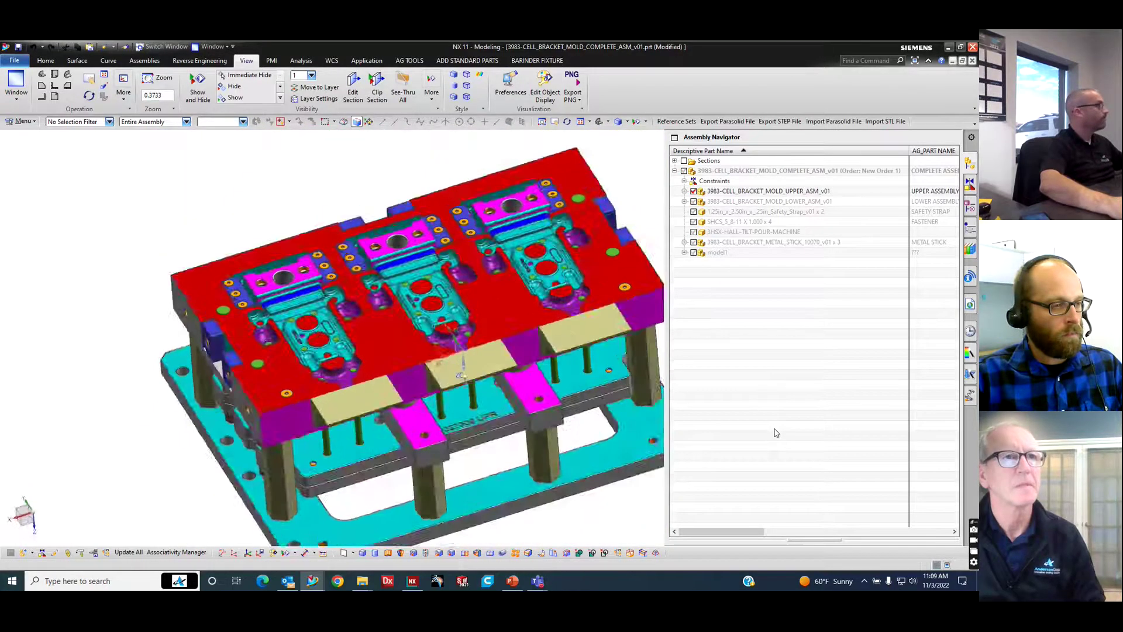
pyautogui.press('Home')
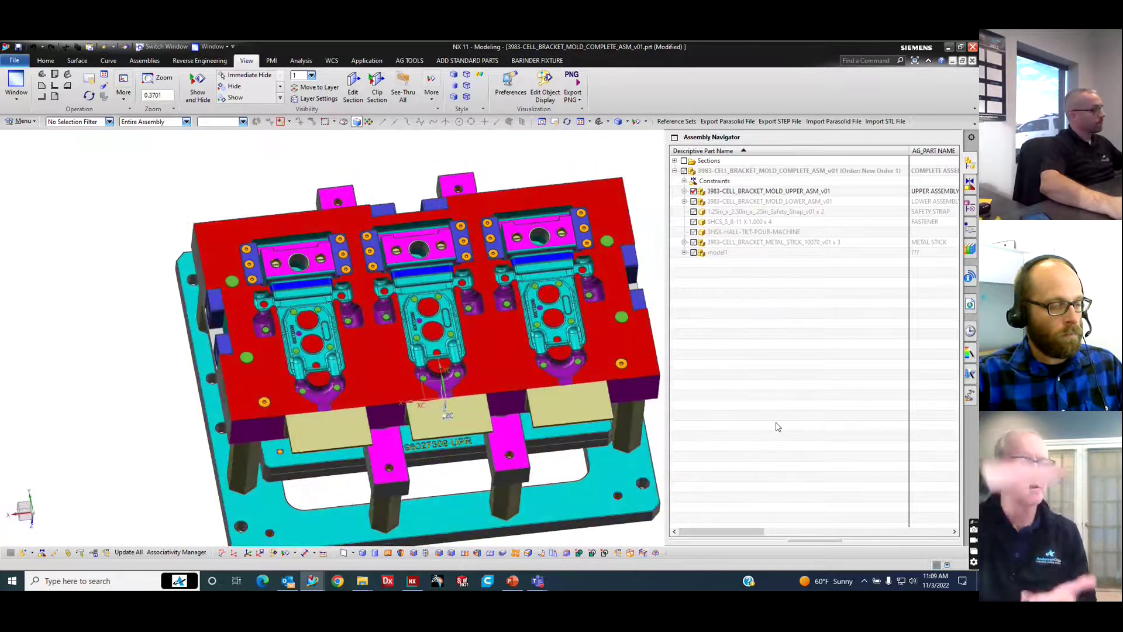
pyautogui.hotkey('ctrl', 'alt', 'l')
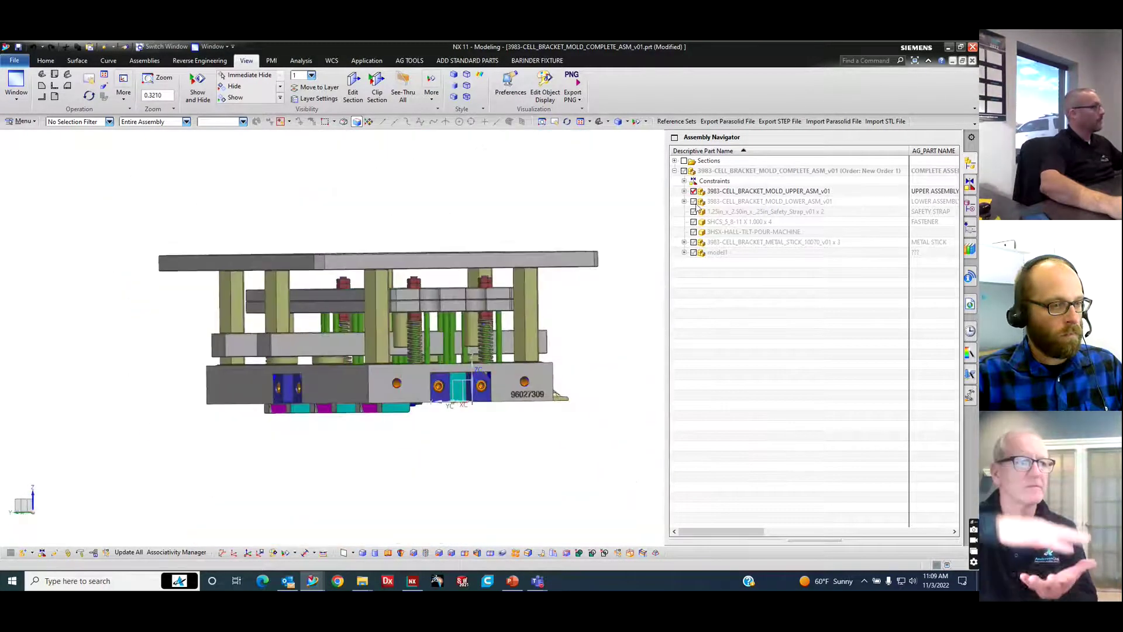
# Show the lower mold assembly together with the upper one and view the closed mold from the pour cup side
pyautogui.hotkey('ctrl', 'f')
pyautogui.press('Home')
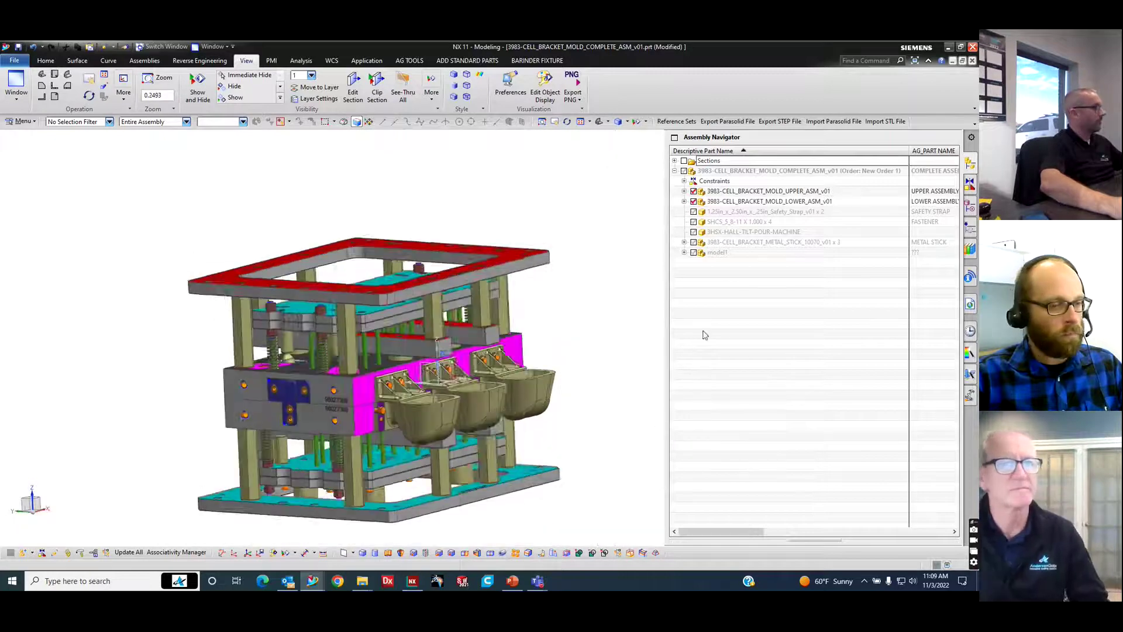
pyautogui.hotkey('ctrl', 'alt', 'f')
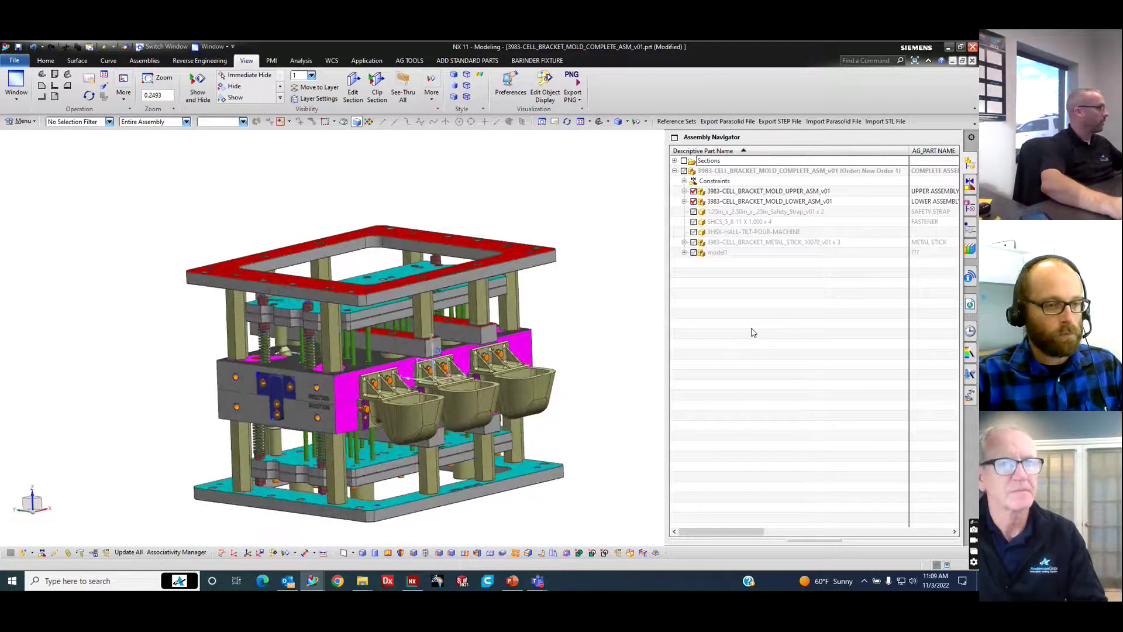
pyautogui.press('Home')
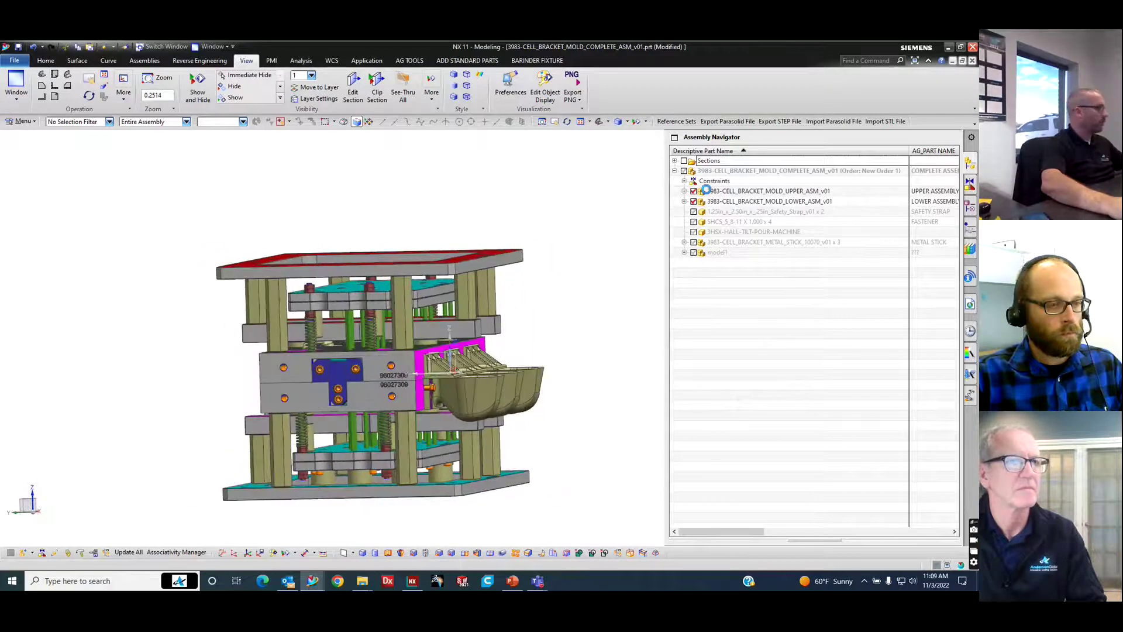
# Move the fixed upper mold assembly up along ZC to Z 272.7125 with Move Component, opening the mold above the lower half
pyautogui.click(706, 191)
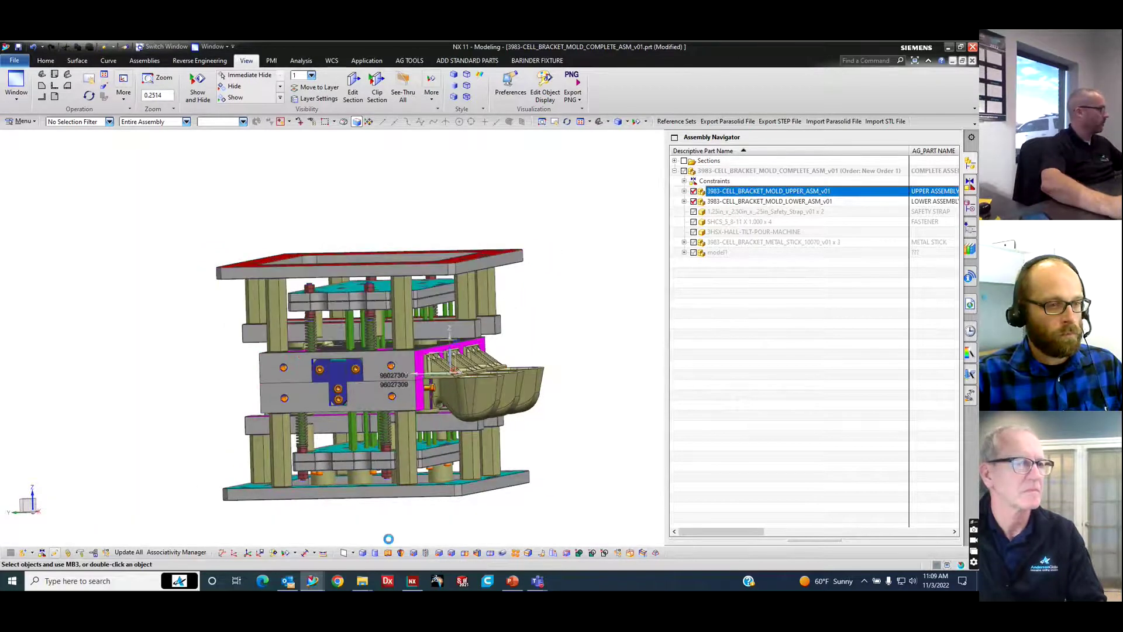
pyautogui.hotkey('ctrl', 't')
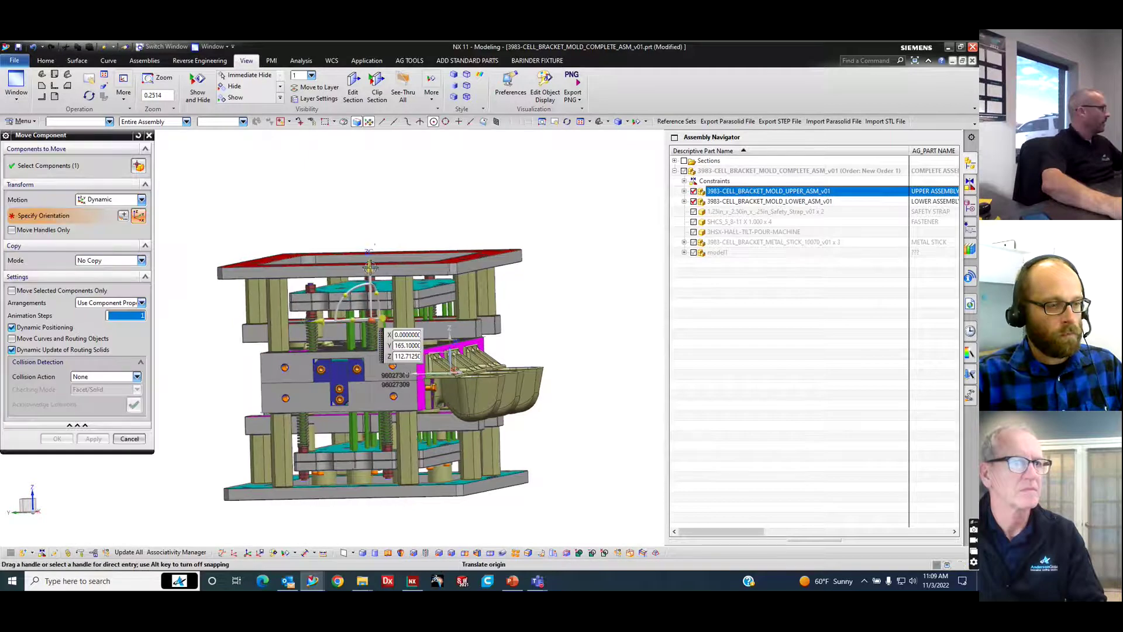
pyautogui.click(371, 257)
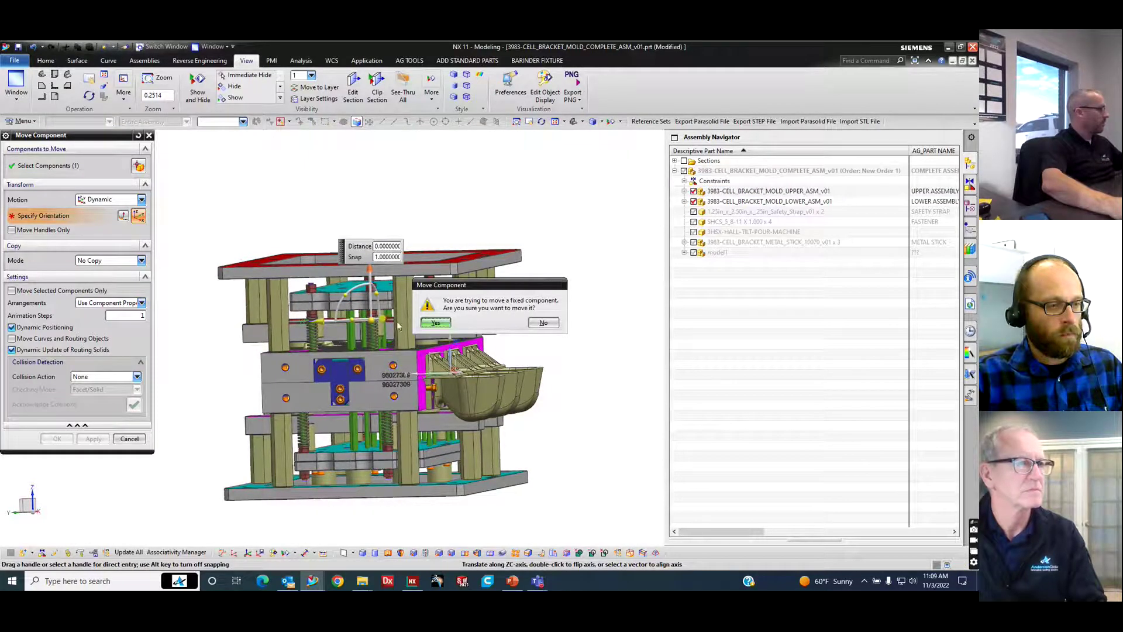
pyautogui.click(429, 326)
pyautogui.moveTo(376, 264); pyautogui.dragTo(378, 193)
pyautogui.moveTo(357, 340); pyautogui.dragTo(343, 300)
pyautogui.scroll(2, 344, 299)
pyautogui.scroll(1, 344, 298)
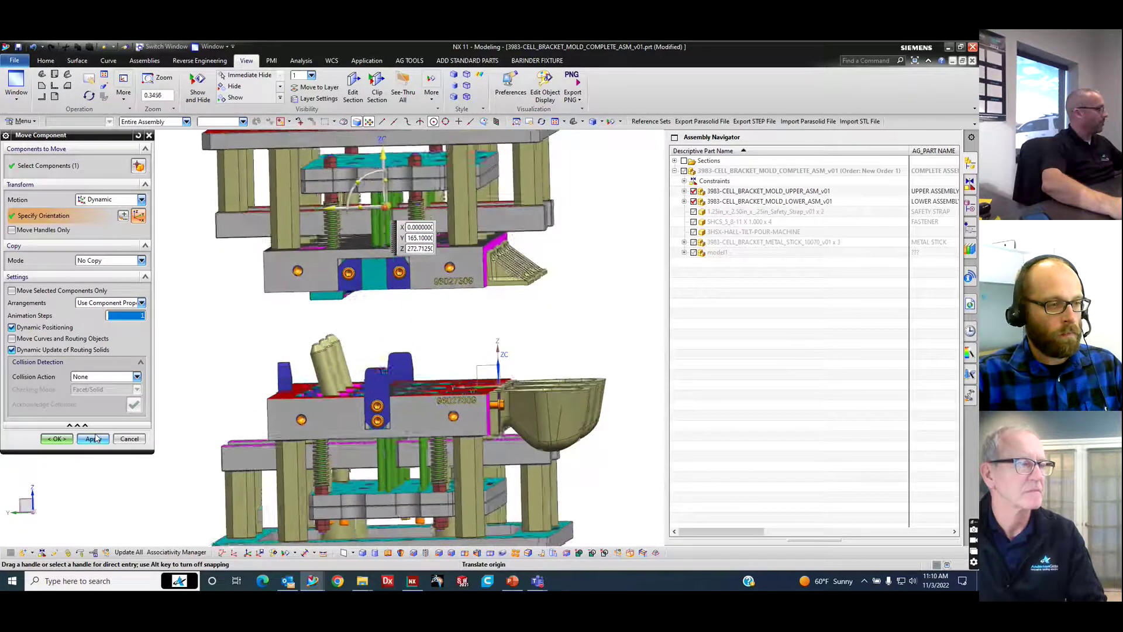
pyautogui.click(95, 437)
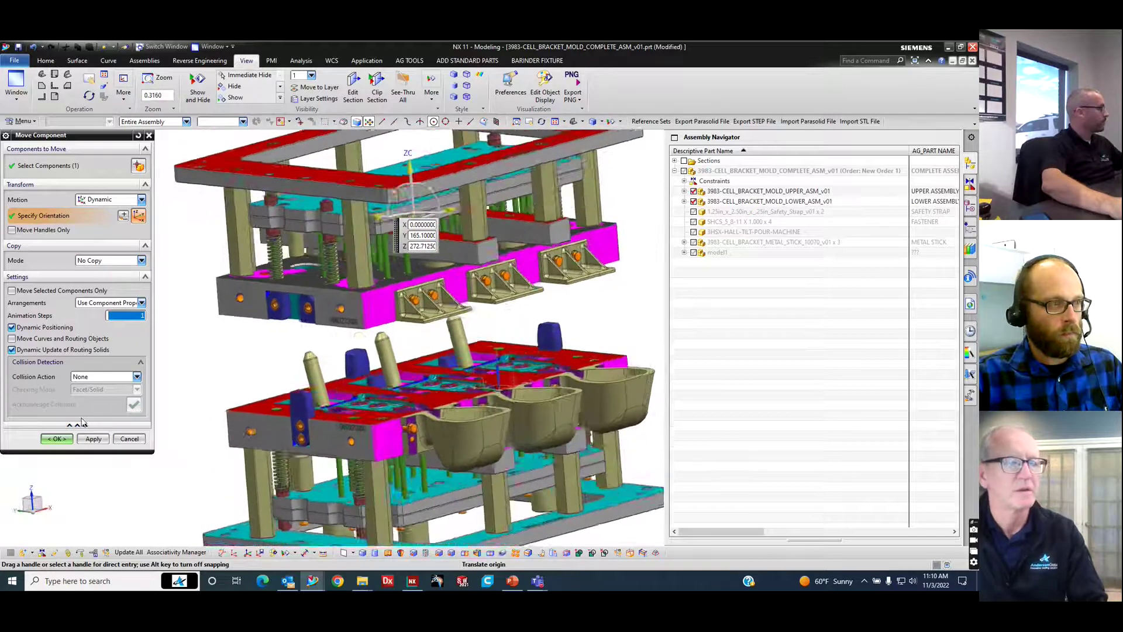
pyautogui.click(91, 439)
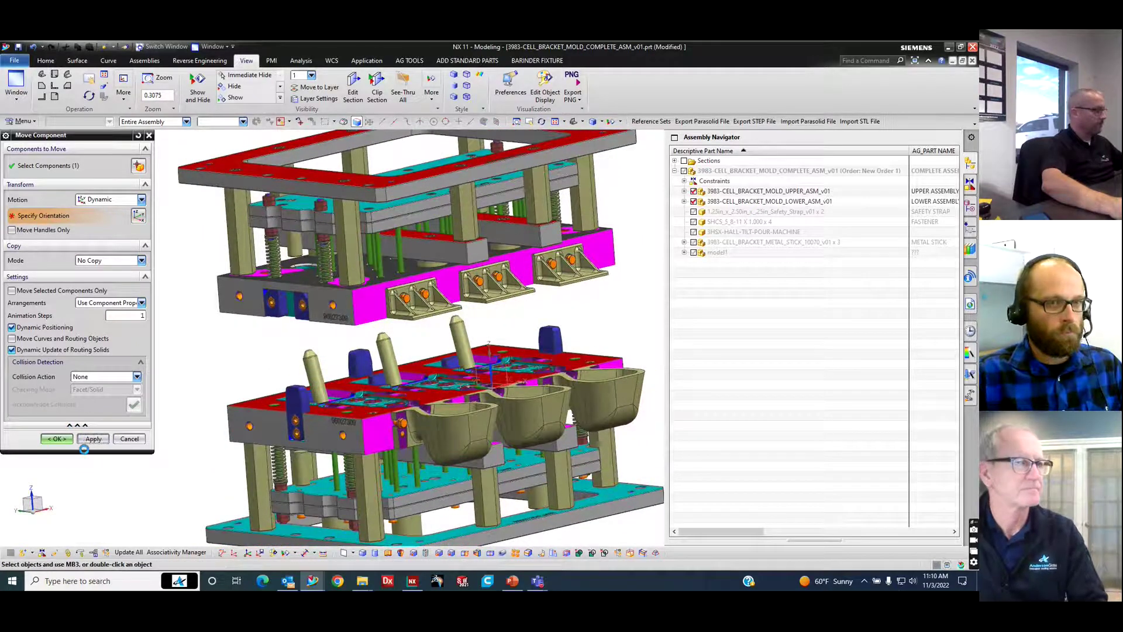